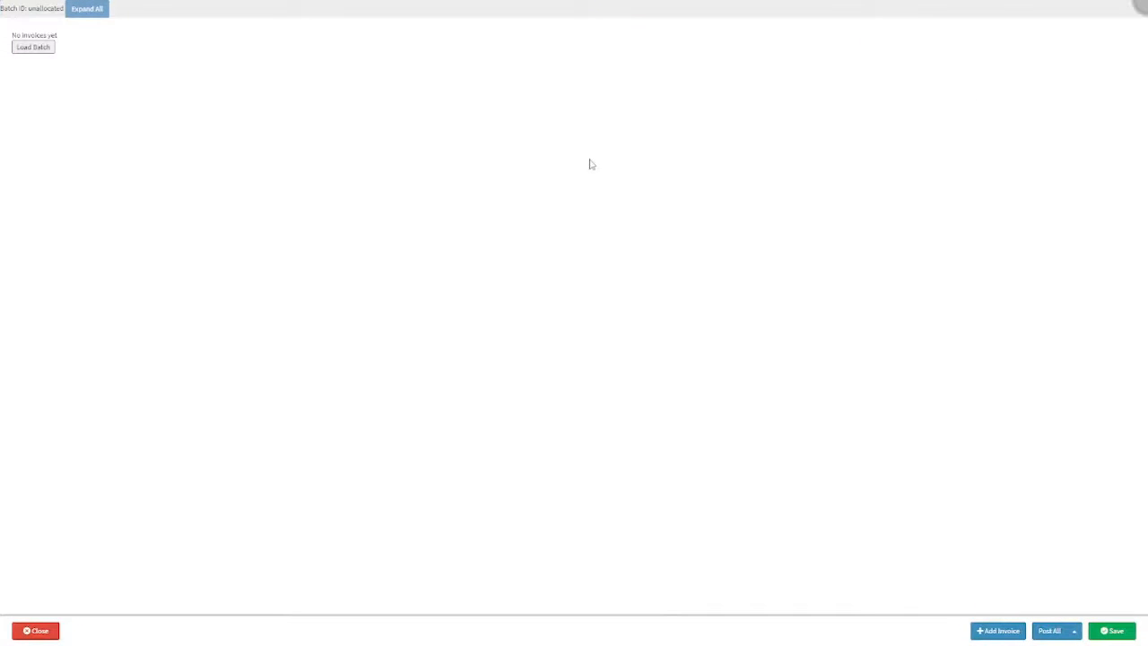
# - Add a new invoice to the batch and load the debtor found by a surname search
pyautogui.click(579, 165)
pyautogui.click(999, 631)
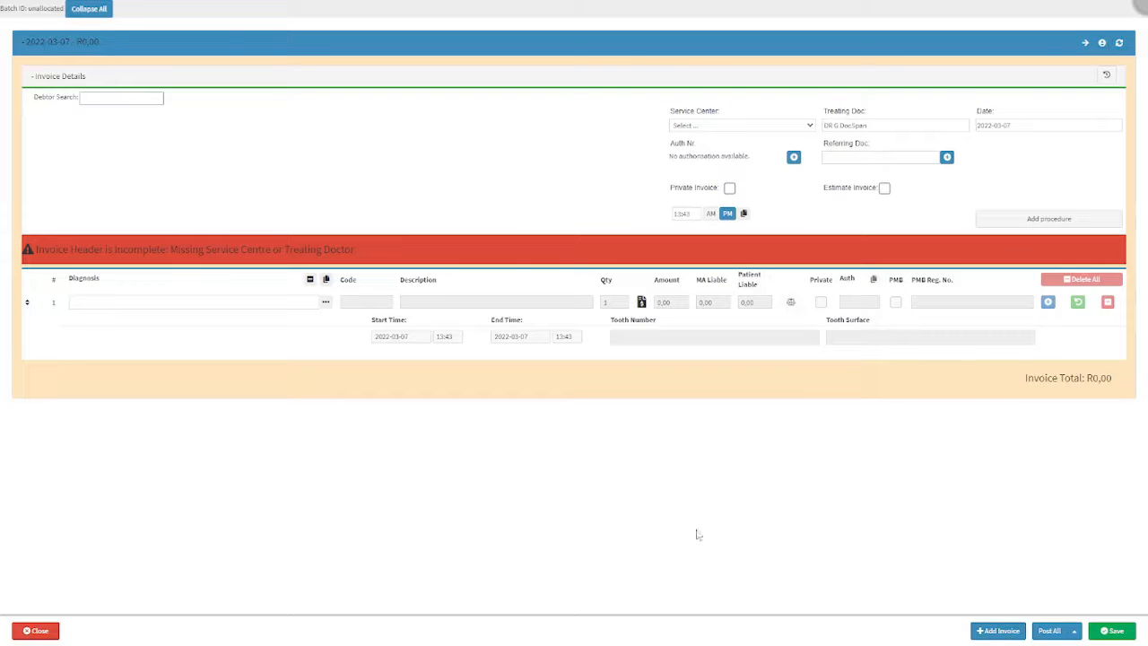
pyautogui.click(165, 43)
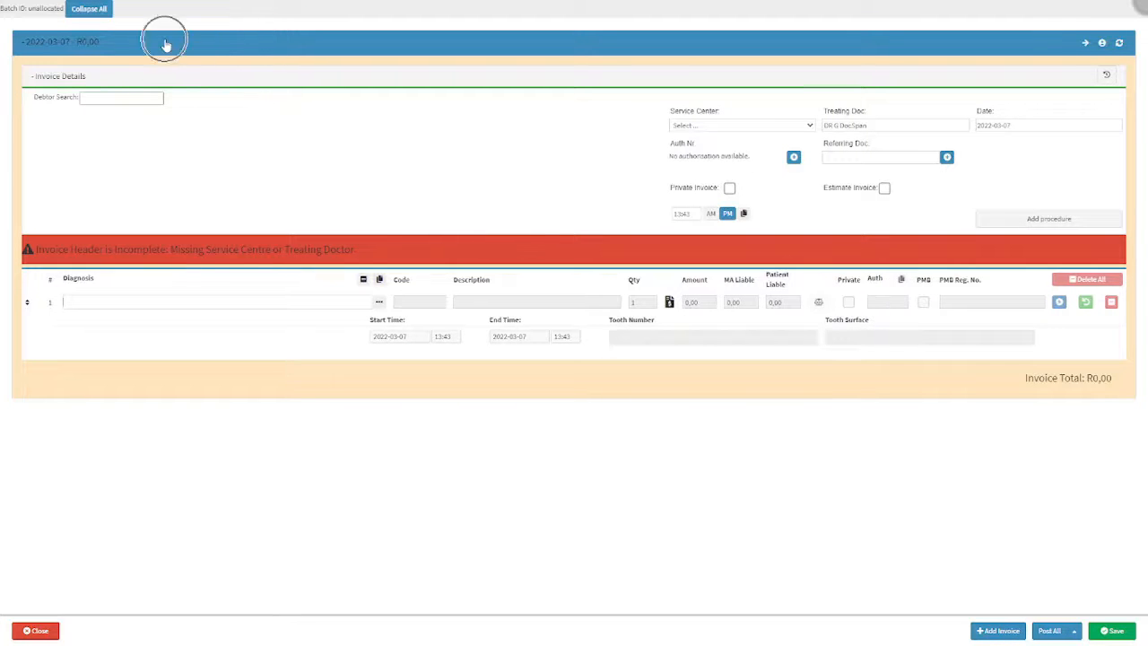
pyautogui.click(378, 258)
pyautogui.click(146, 98)
pyautogui.write('Wals')
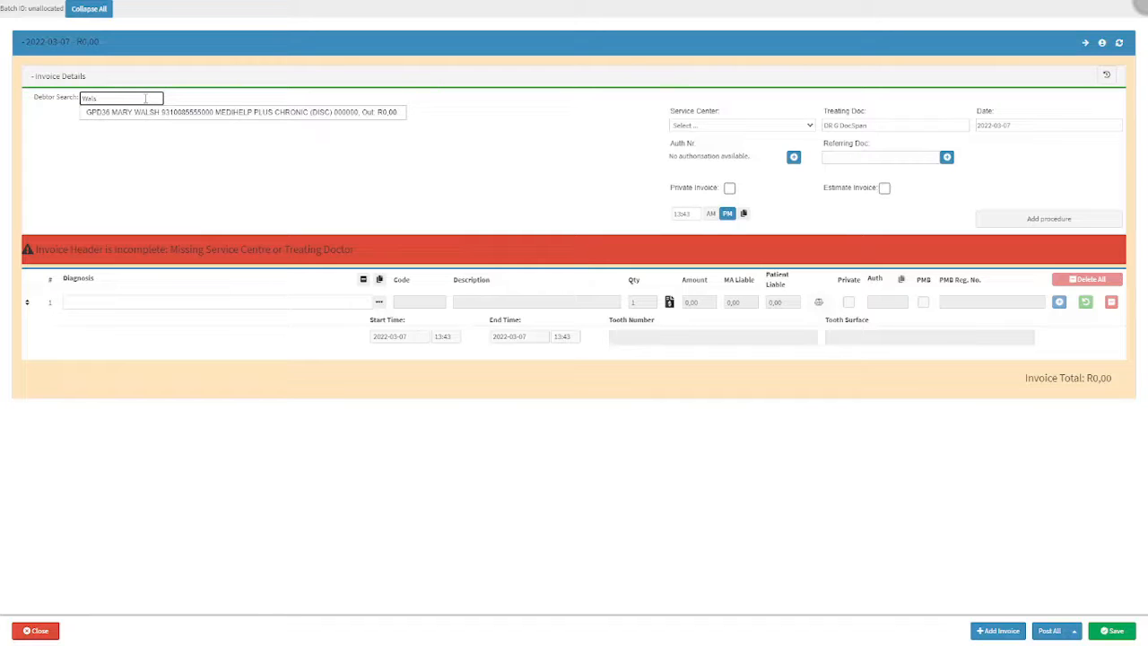
pyautogui.click(244, 115)
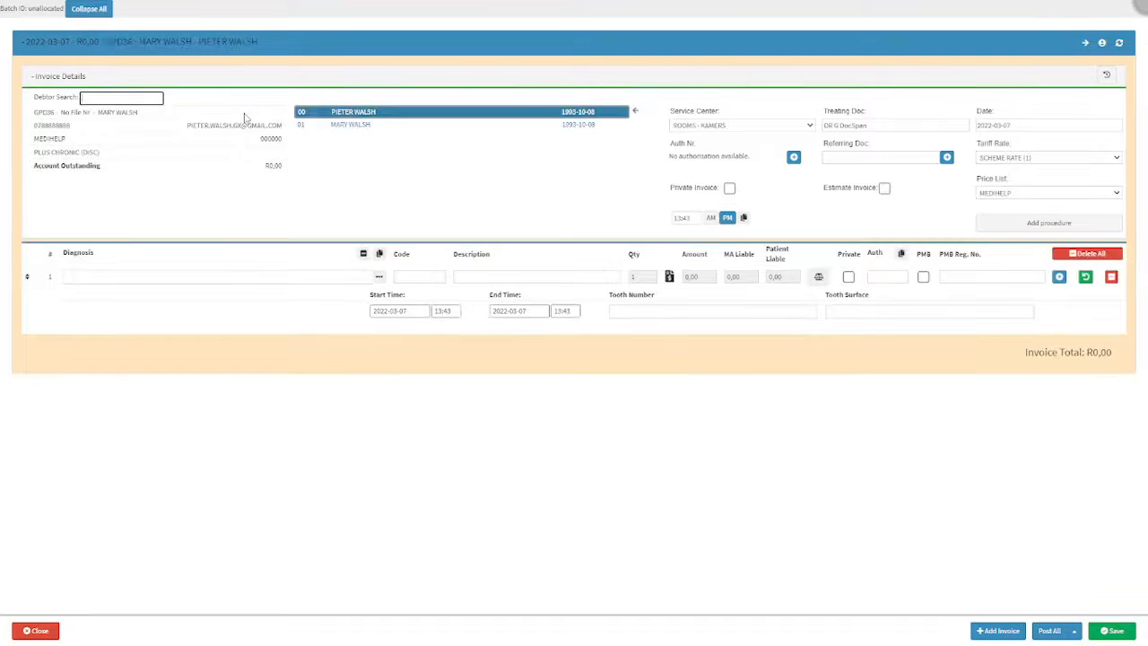
pyautogui.click(158, 114)
# - Add procedure codes 0190 and 0017 to the invoice through the billing item search
pyautogui.click(1055, 230)
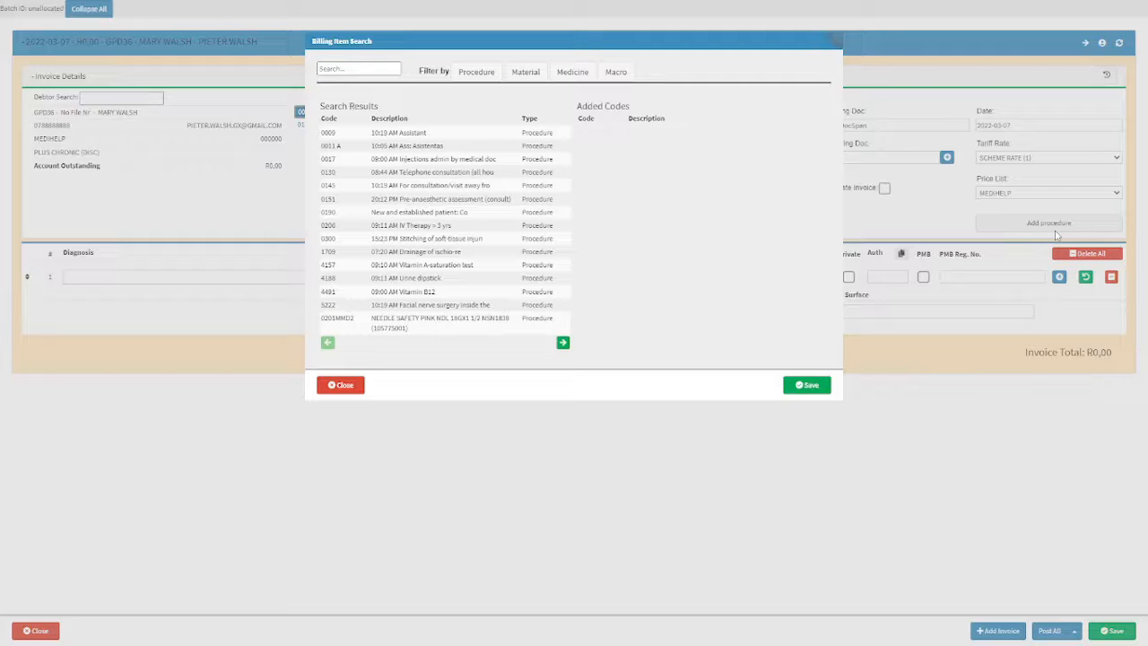
pyautogui.click(394, 68)
pyautogui.write('0190')
pyautogui.click(482, 132)
pyautogui.write('0017')
pyautogui.click(502, 134)
pyautogui.click(816, 356)
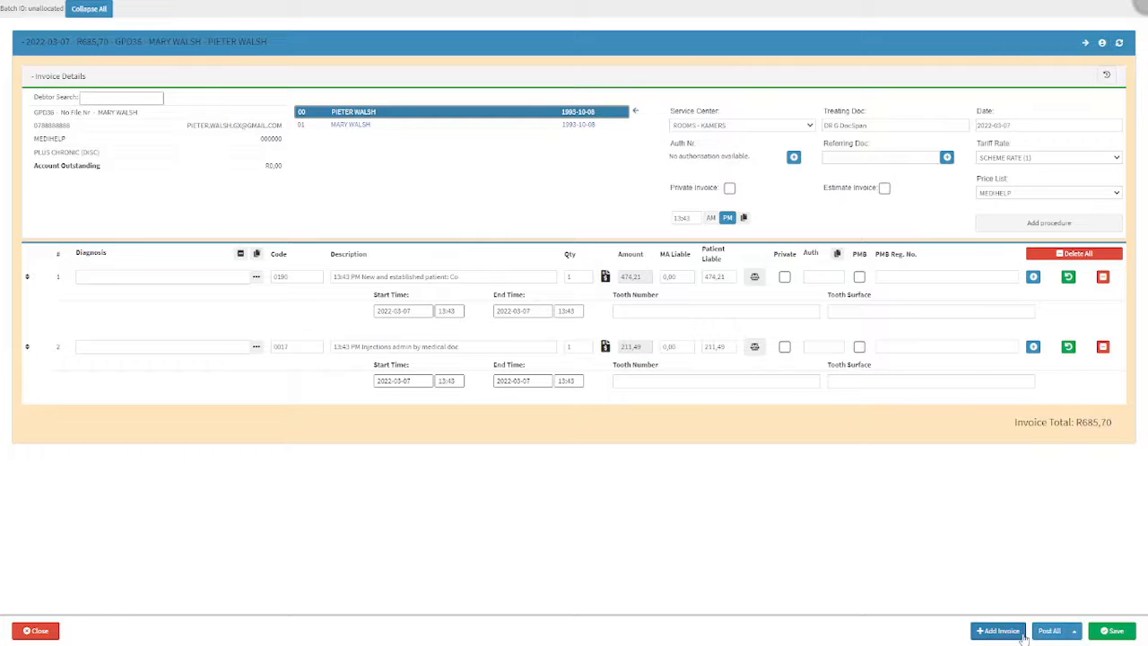
# - Add a second blank invoice to the batch, and post the completed invoice containing codes 0190 and 0017
pyautogui.click(999, 631)
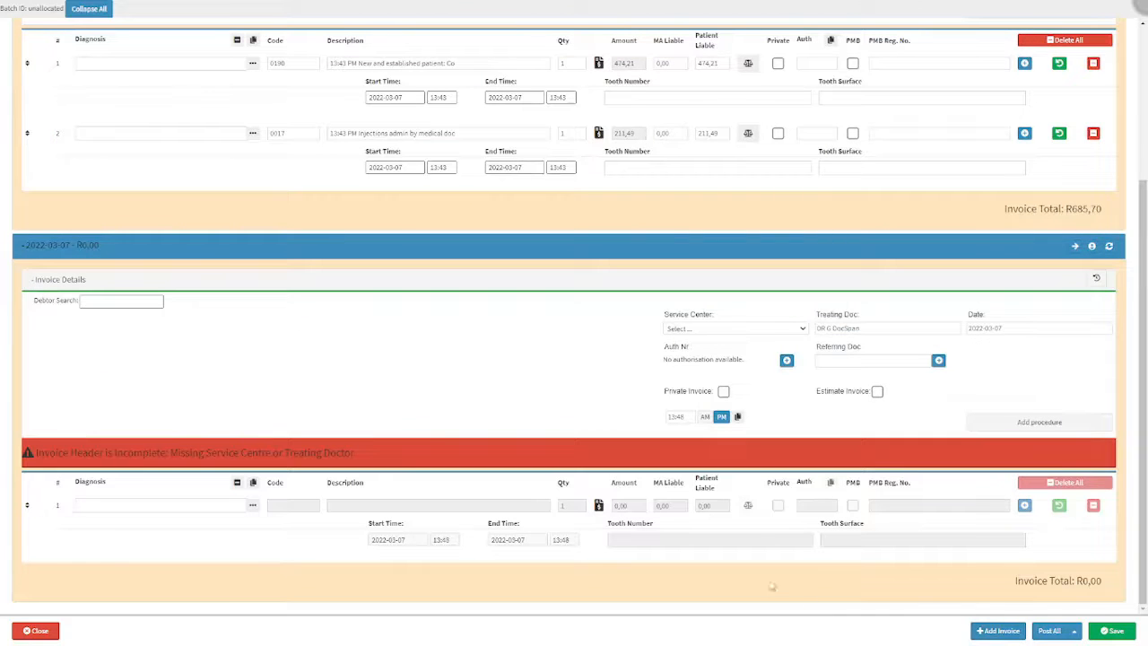
pyautogui.click(114, 244)
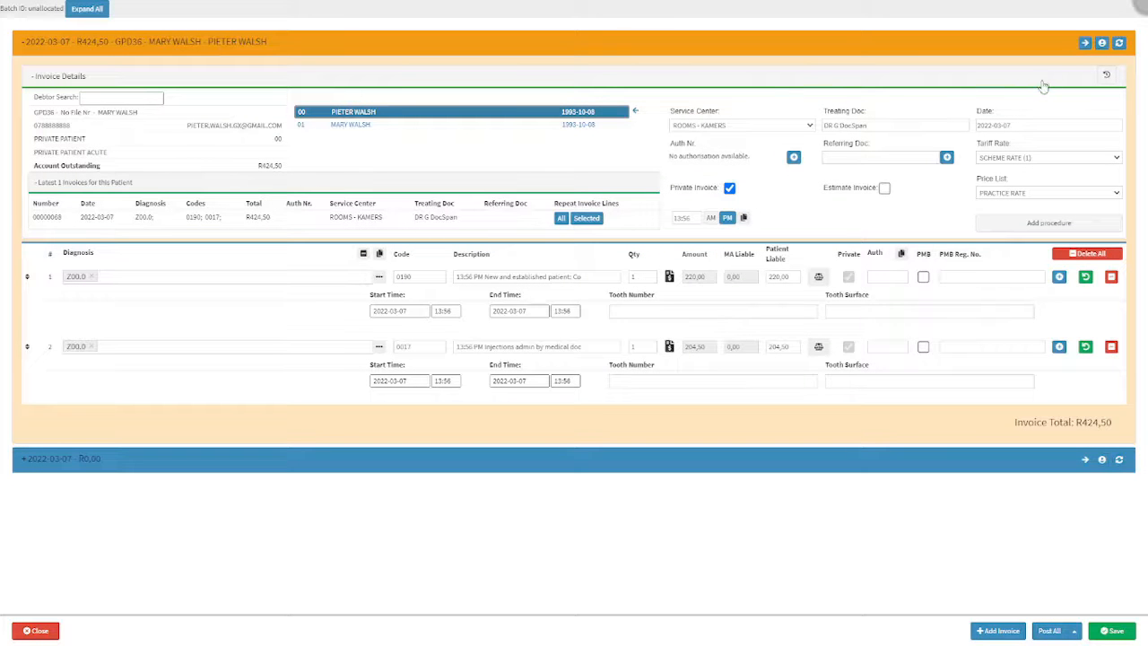
pyautogui.press('ctrl')
pyautogui.press('ctrl')
pyautogui.press('ctrl')
pyautogui.press('ctrl')
pyautogui.click(1086, 43)
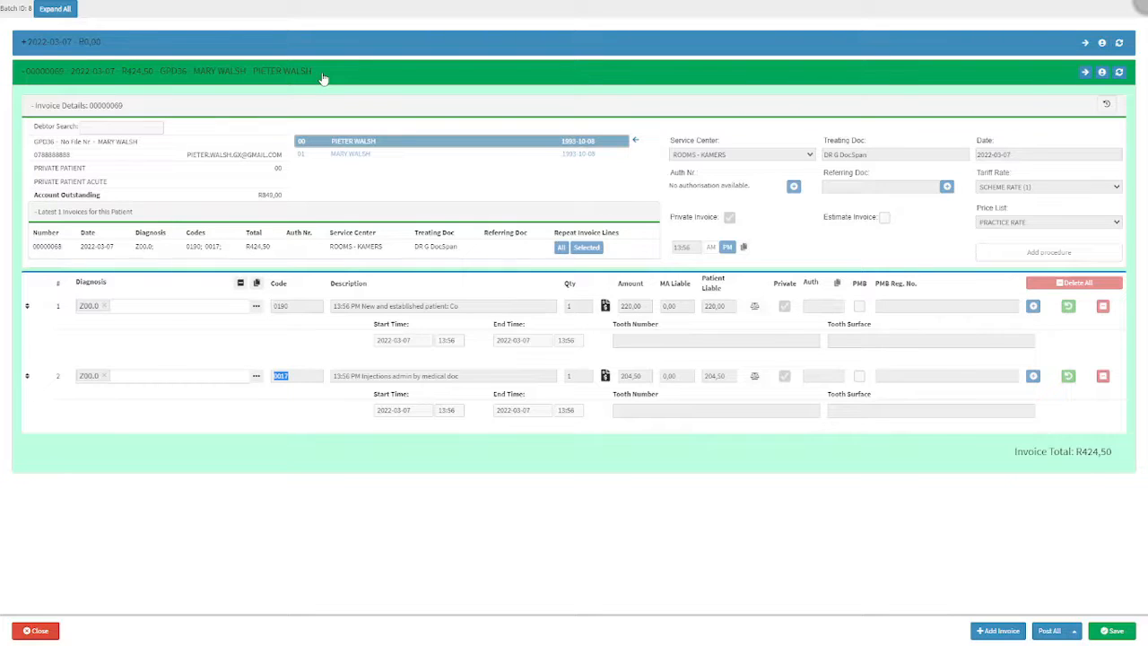
# - View the debtor's account details from the posted invoice and return to the batch
pyautogui.click(1102, 73)
pyautogui.click(1102, 74)
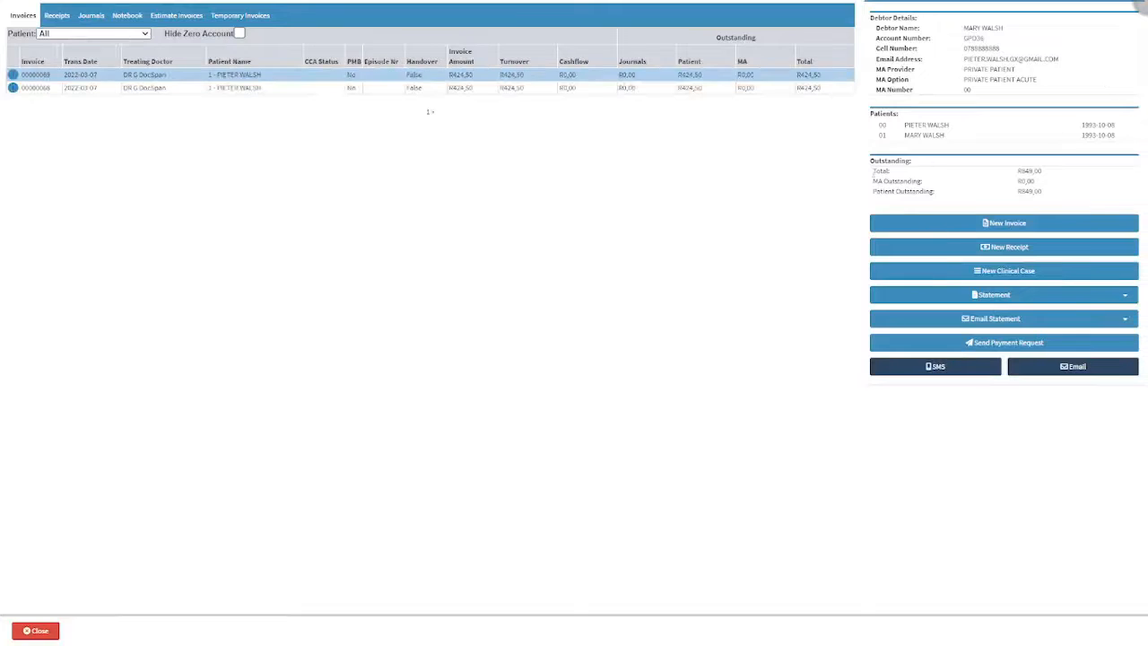
pyautogui.click(296, 17)
pyautogui.click(54, 633)
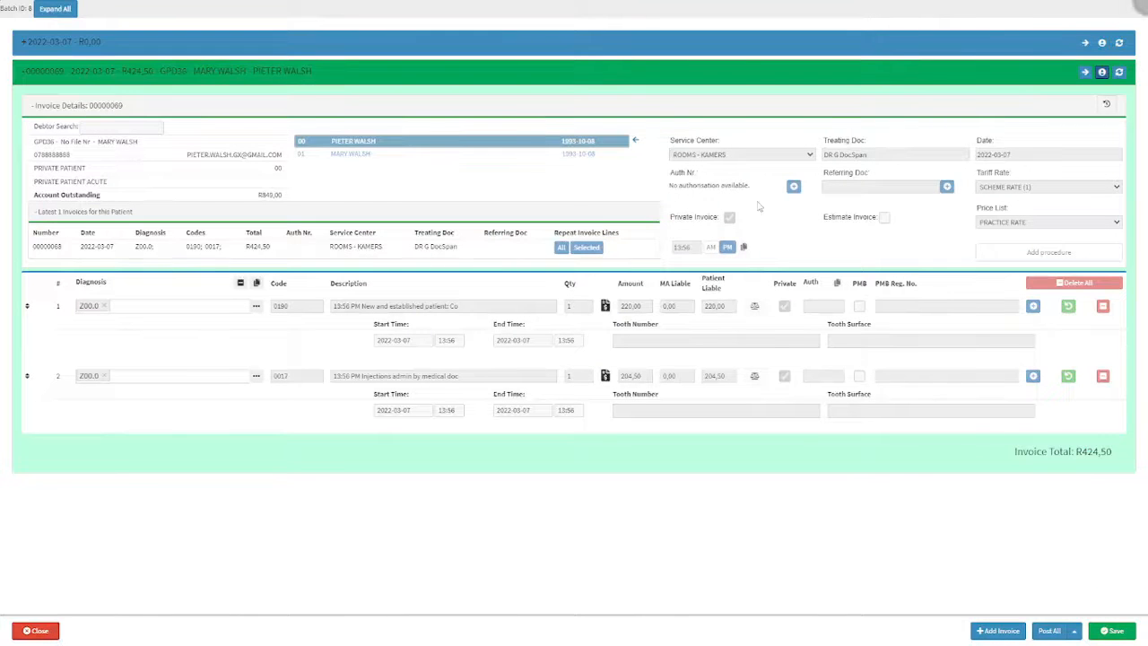
# - Set up a repeat of the posted invoice for 14, 21 and 28 March 2022
pyautogui.click(1119, 73)
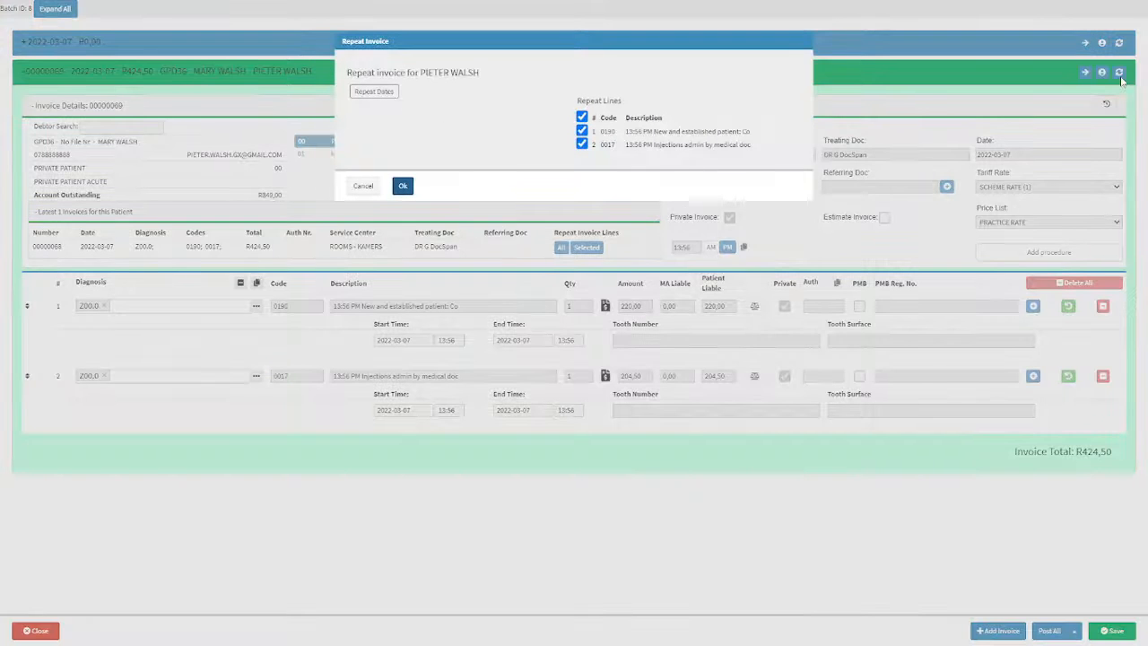
pyautogui.click(408, 42)
pyautogui.click(395, 92)
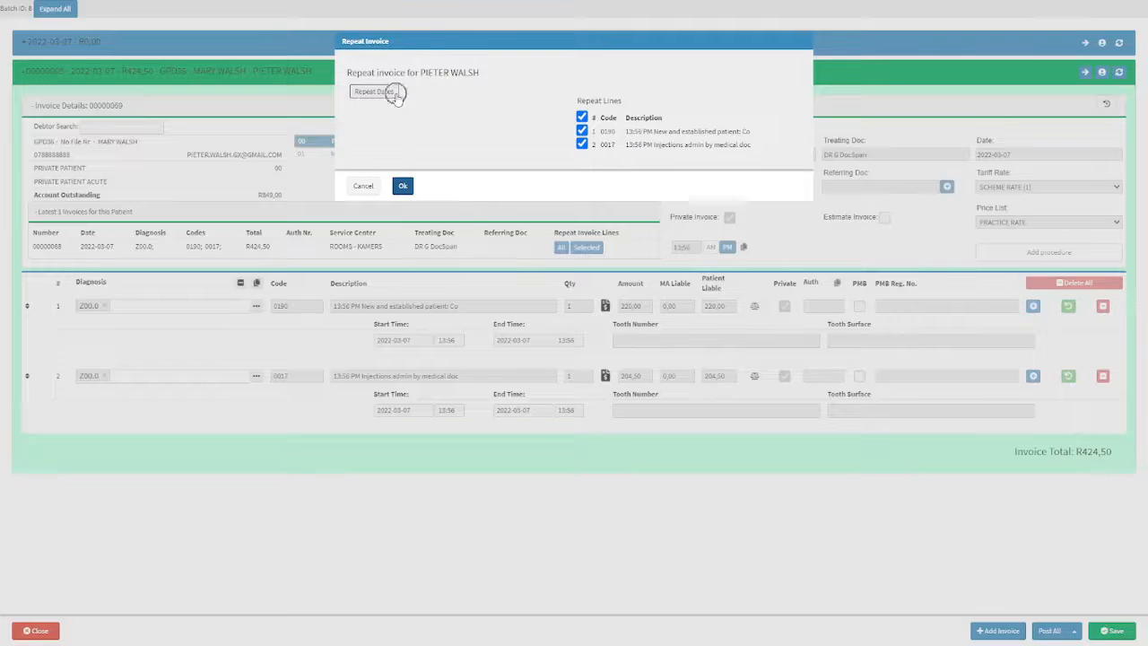
pyautogui.click(379, 184)
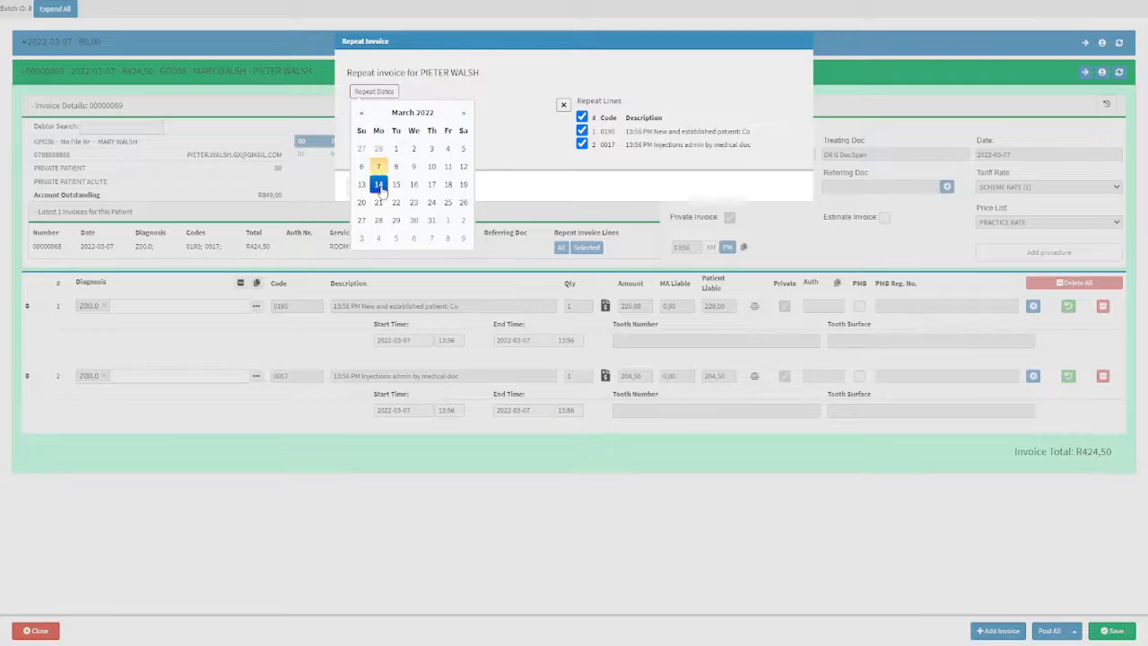
pyautogui.click(378, 203)
pyautogui.click(380, 221)
pyautogui.click(535, 161)
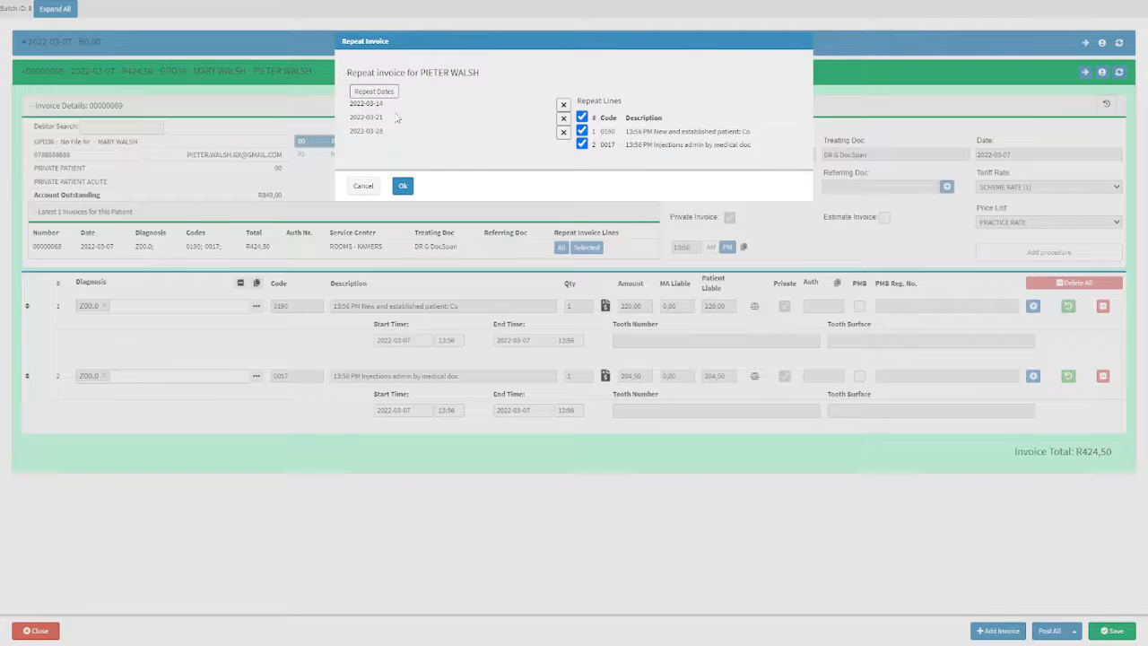
# - Remove the 2022-03-21 repeat date, exclude line 0190, and create the repeated invoices
pyautogui.click(565, 119)
pyautogui.click(583, 131)
pyautogui.click(375, 193)
pyautogui.click(411, 191)
pyautogui.click(412, 191)
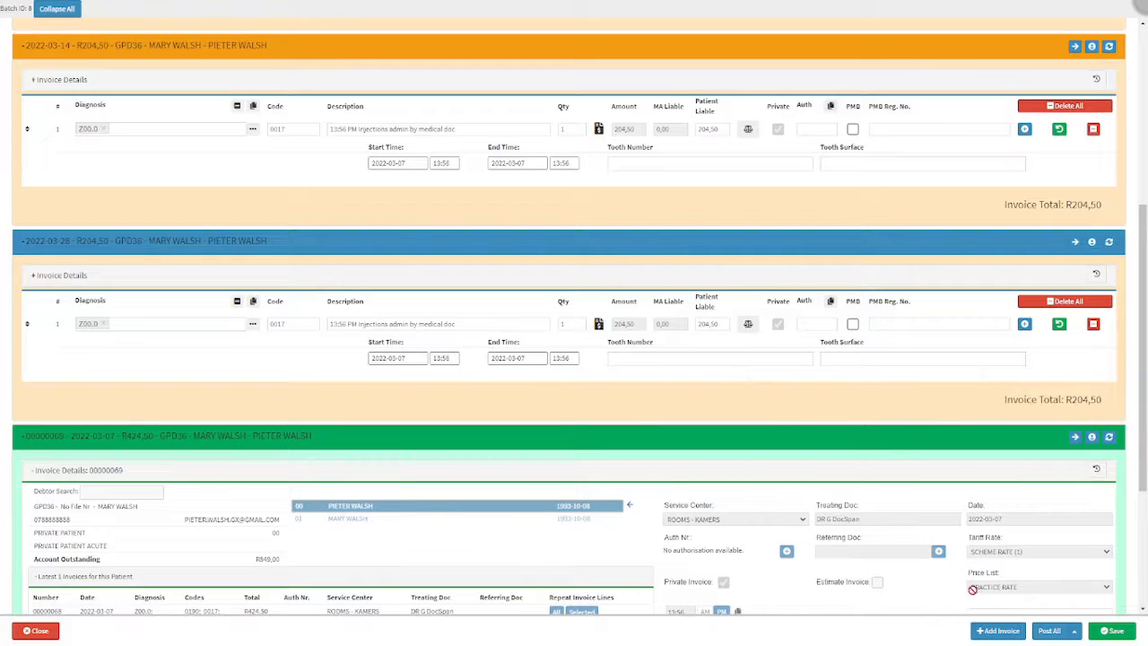
# - Add another blank invoice to the batch
pyautogui.click(1008, 634)
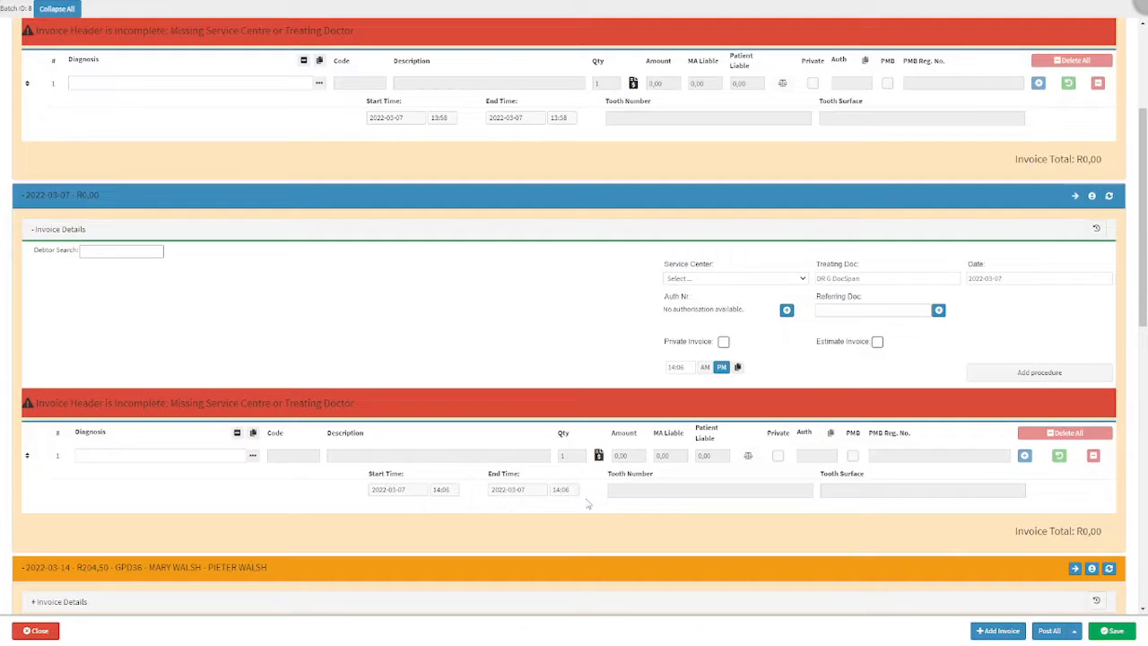
pyautogui.click(134, 201)
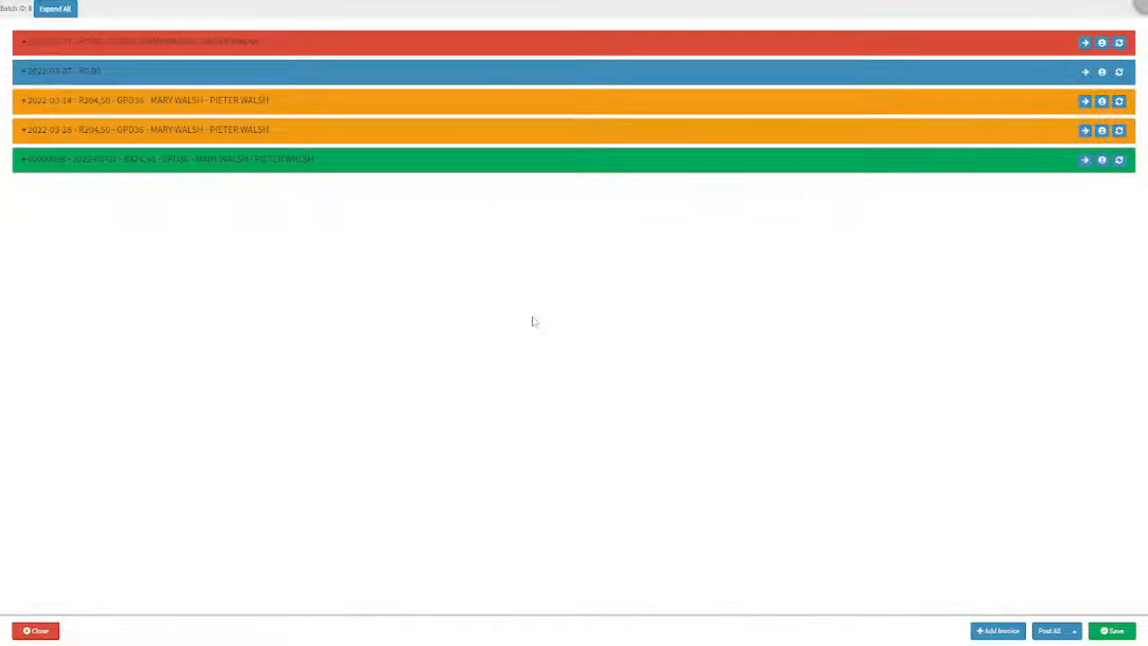
pyautogui.click(287, 108)
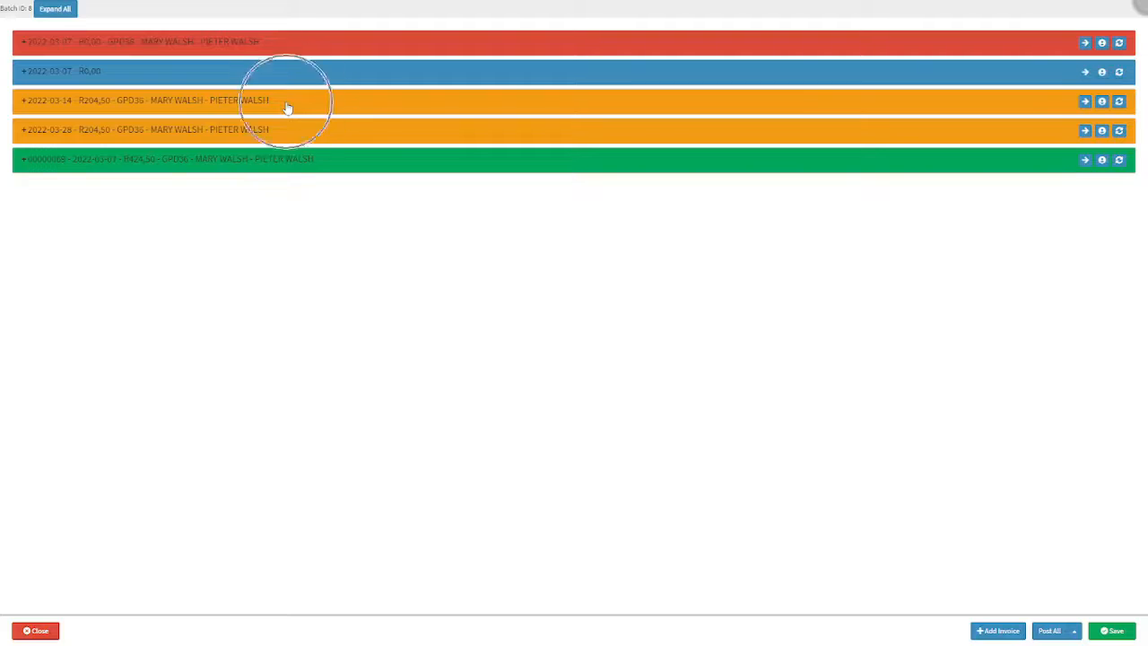
pyautogui.click(284, 135)
pyautogui.click(146, 75)
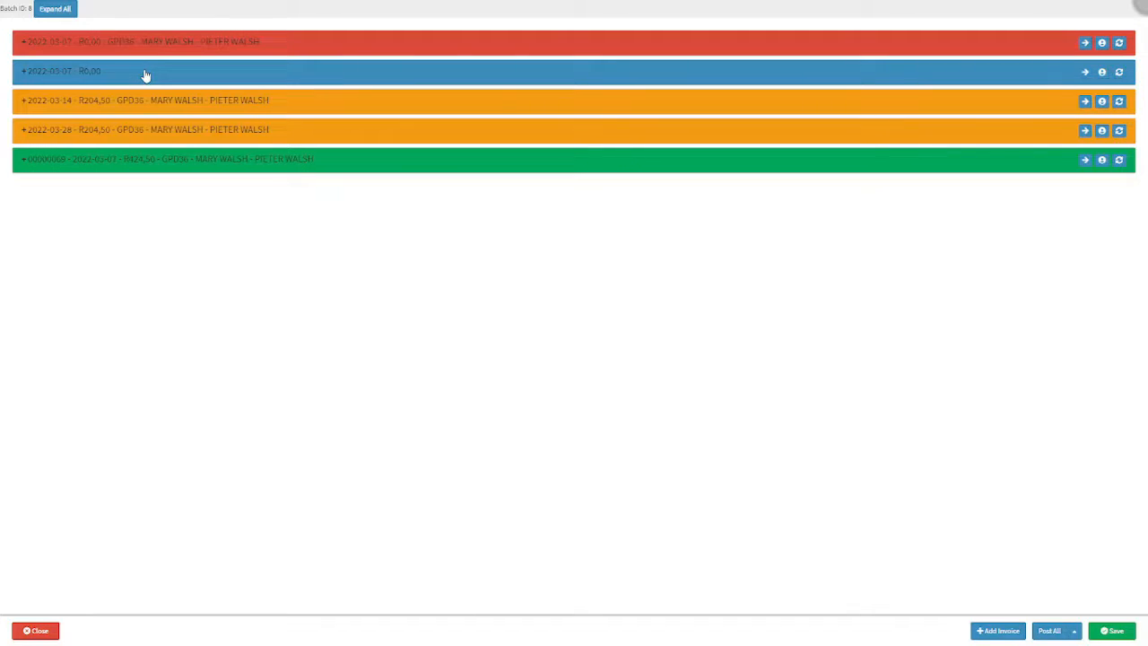
pyautogui.click(346, 163)
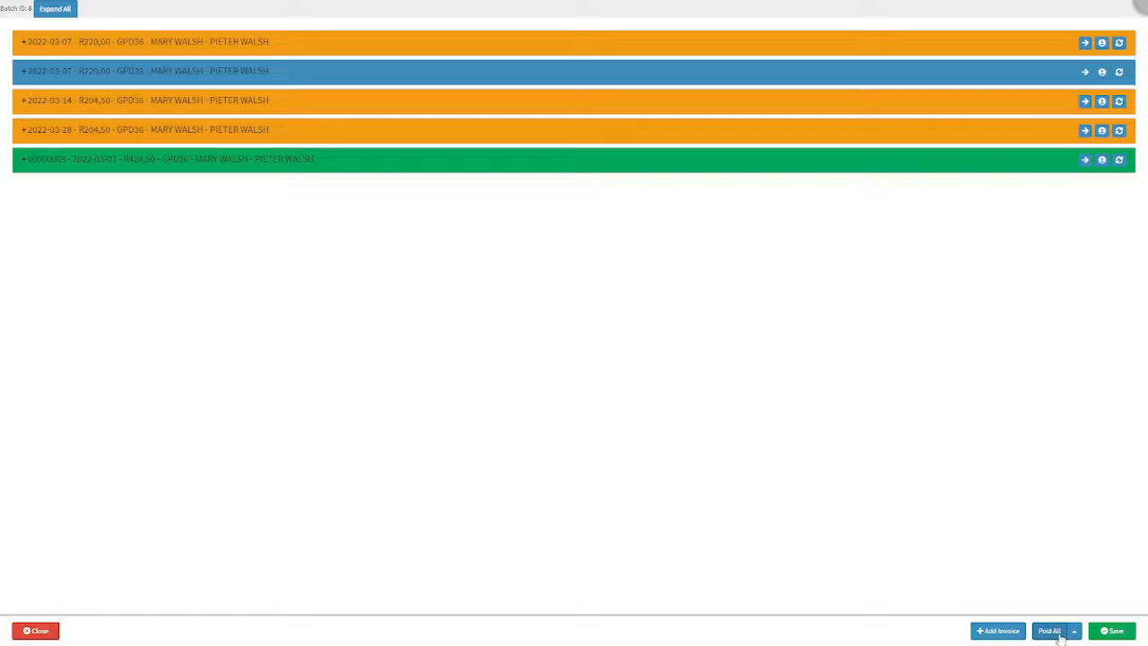
# - Look at the Post and Switch All option for the batch's invoices
pyautogui.click(1059, 633)
pyautogui.click(1075, 635)
pyautogui.click(1069, 610)
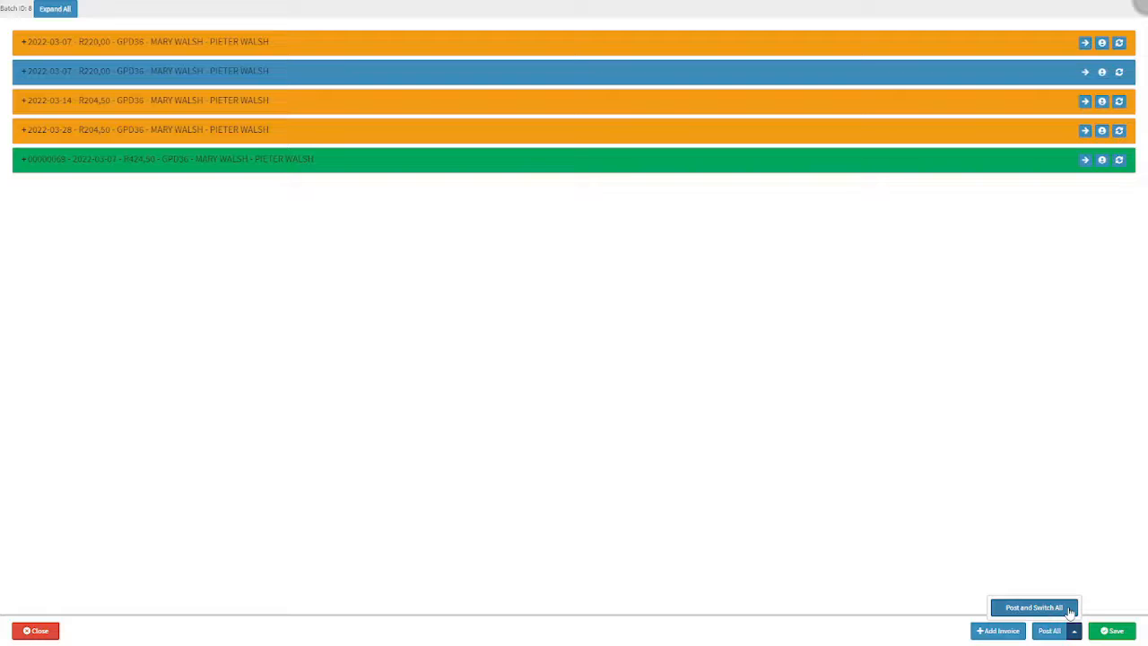
pyautogui.click(51, 633)
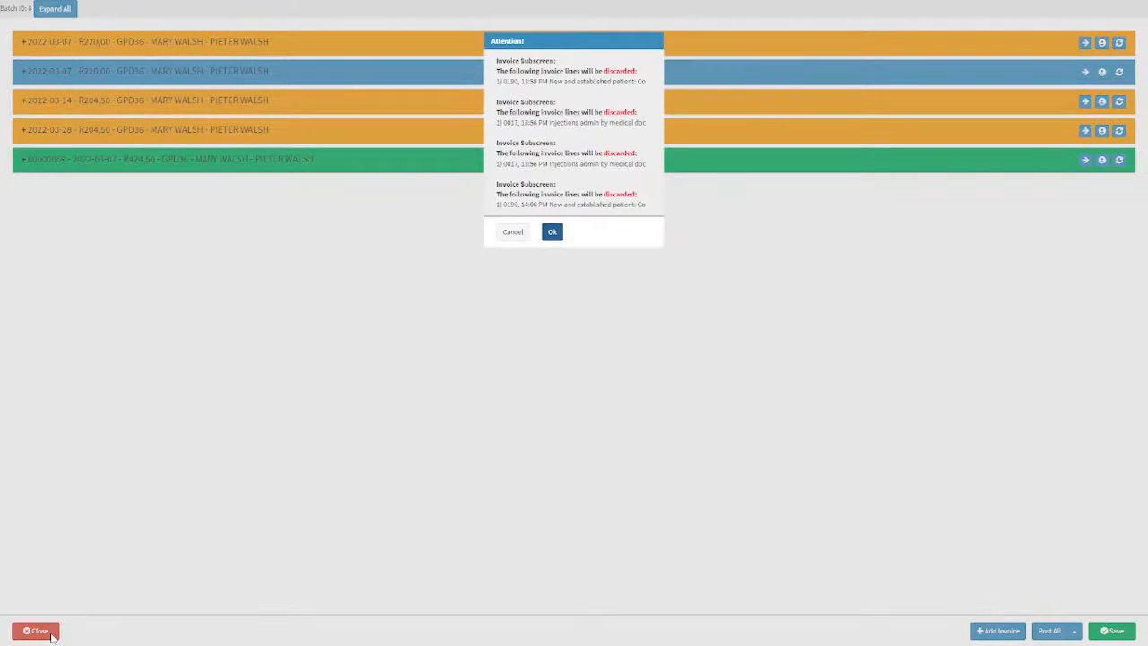
pyautogui.click(532, 43)
pyautogui.click(518, 238)
pyautogui.click(552, 236)
pyautogui.click(517, 236)
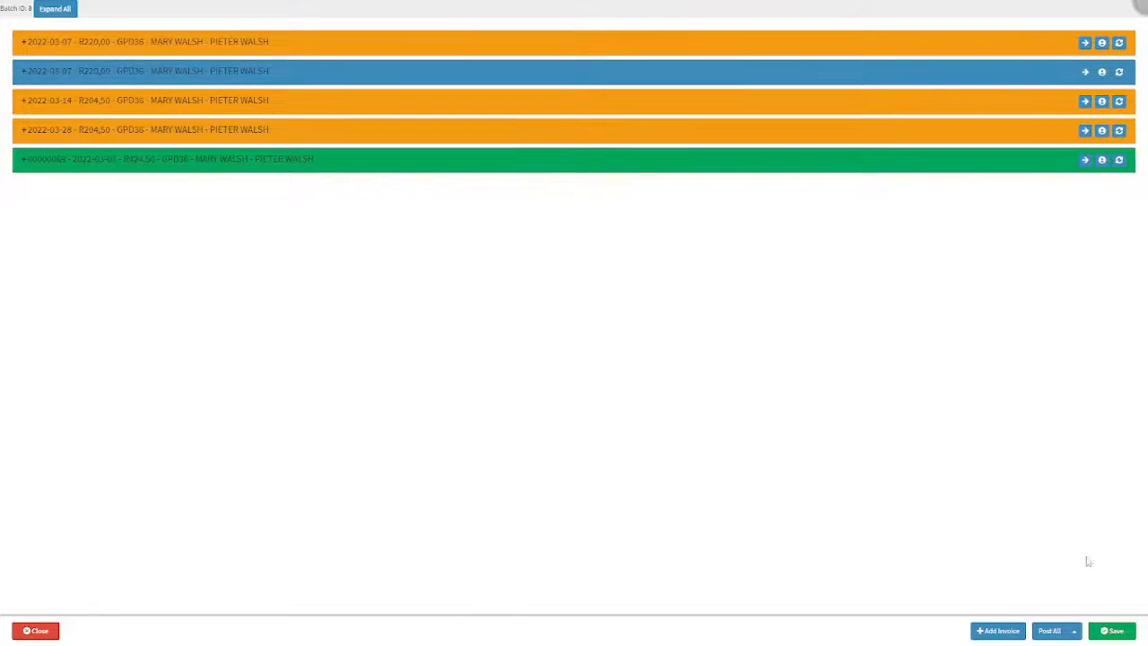
# - Save the invoices in the current batch
pyautogui.click(1126, 630)
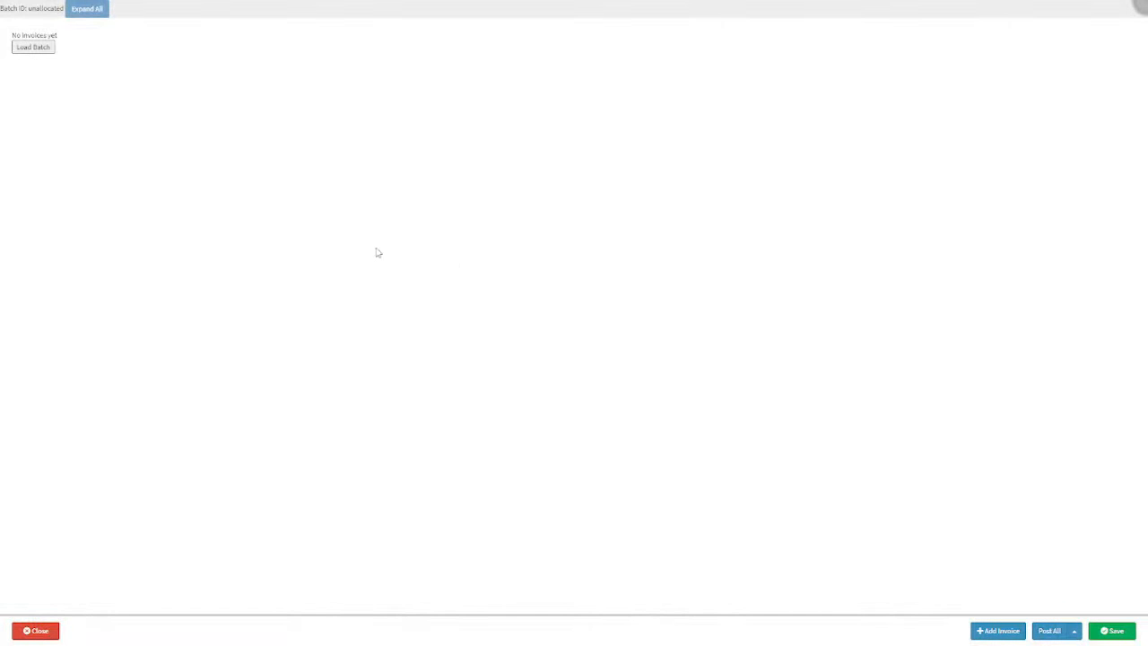
# - Open the list of saved batches and name batch 8 "Batch Name", saving the name
pyautogui.click(34, 53)
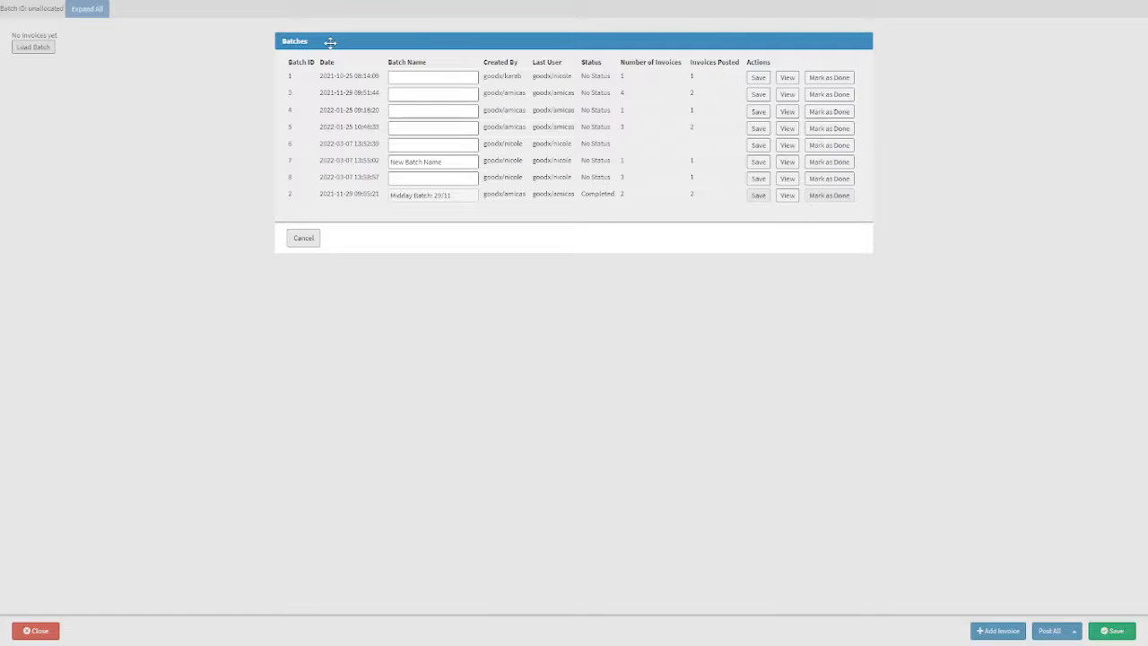
pyautogui.click(449, 179)
pyautogui.write('Batch Name')
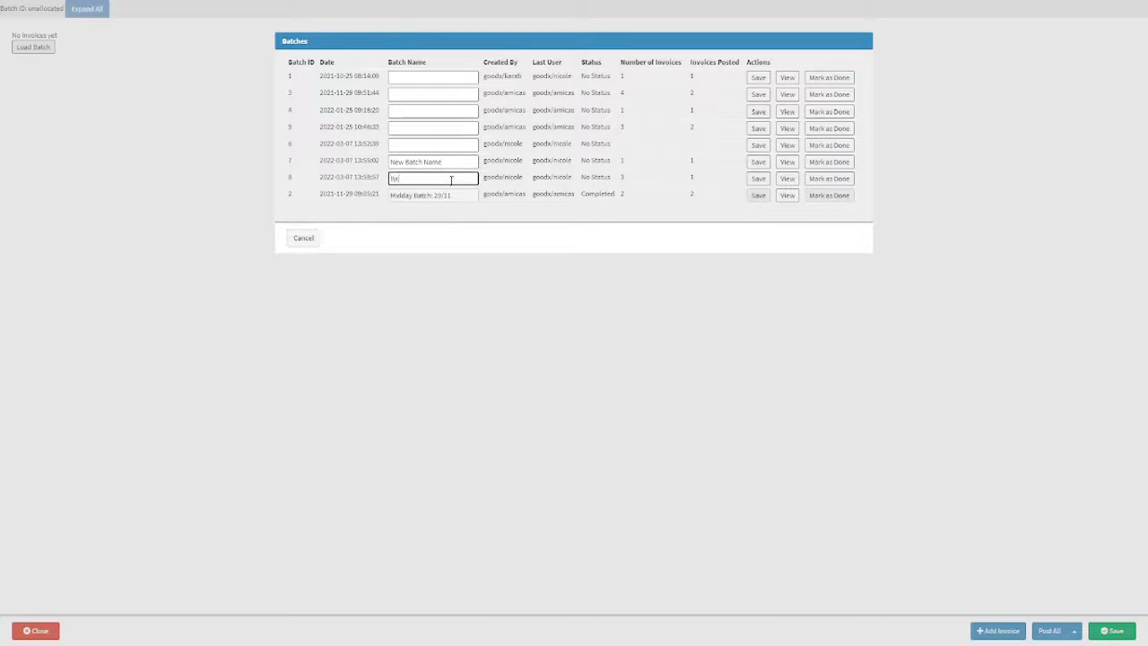
pyautogui.click(759, 180)
pyautogui.click(603, 65)
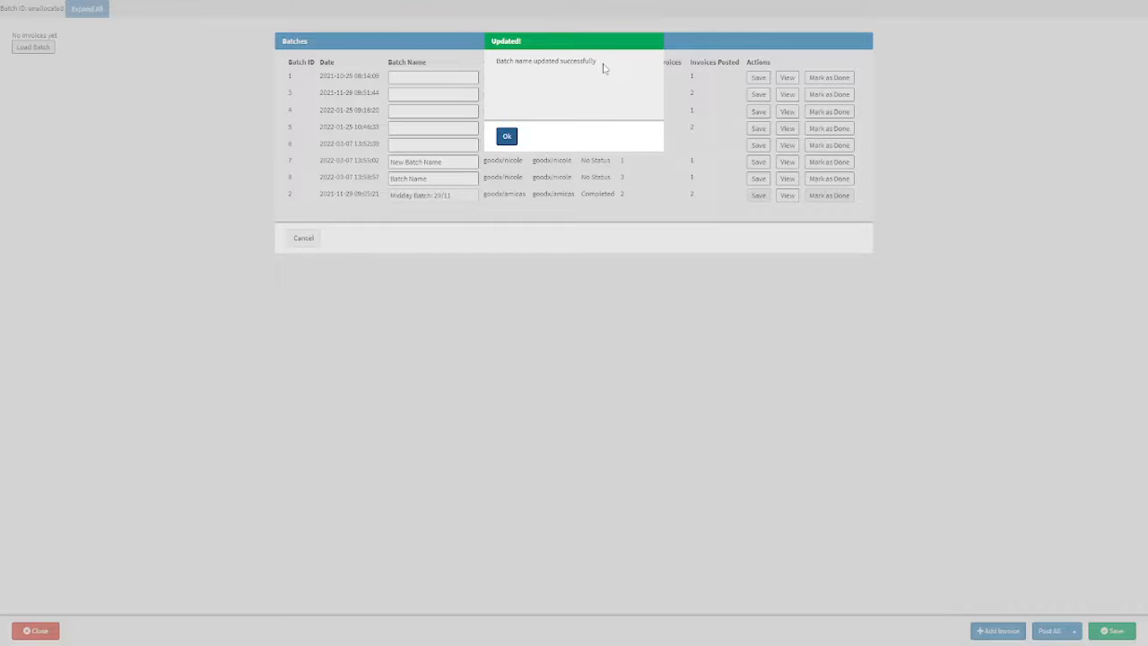
pyautogui.click(507, 141)
pyautogui.click(507, 142)
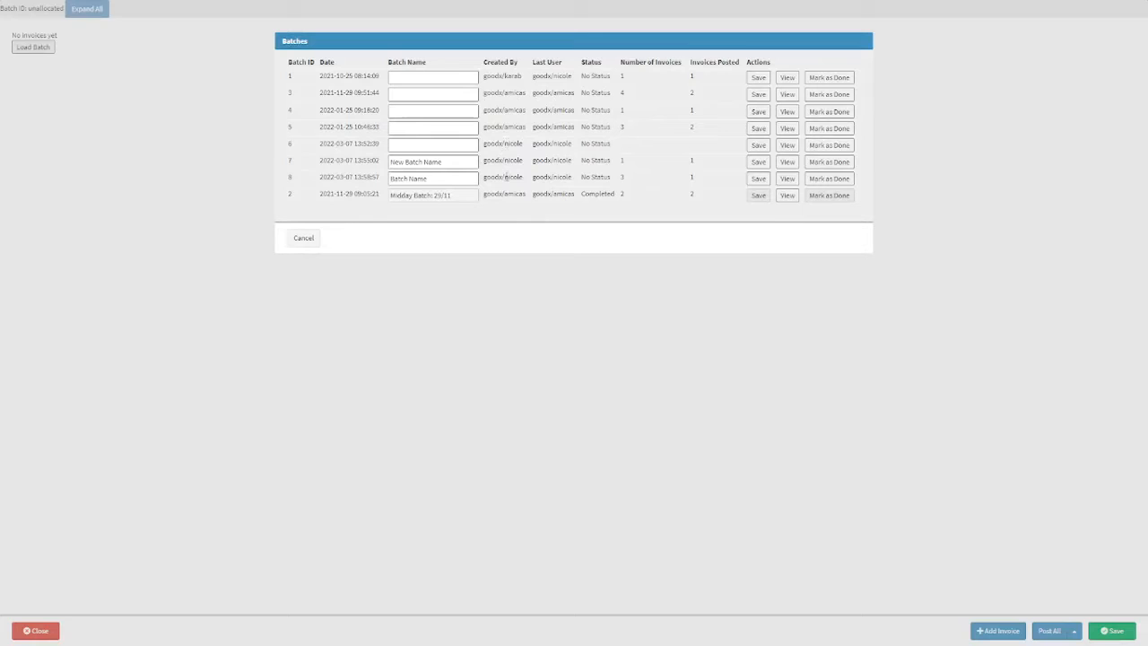
# - Load batch 8 and expand all of its invoices
pyautogui.click(787, 182)
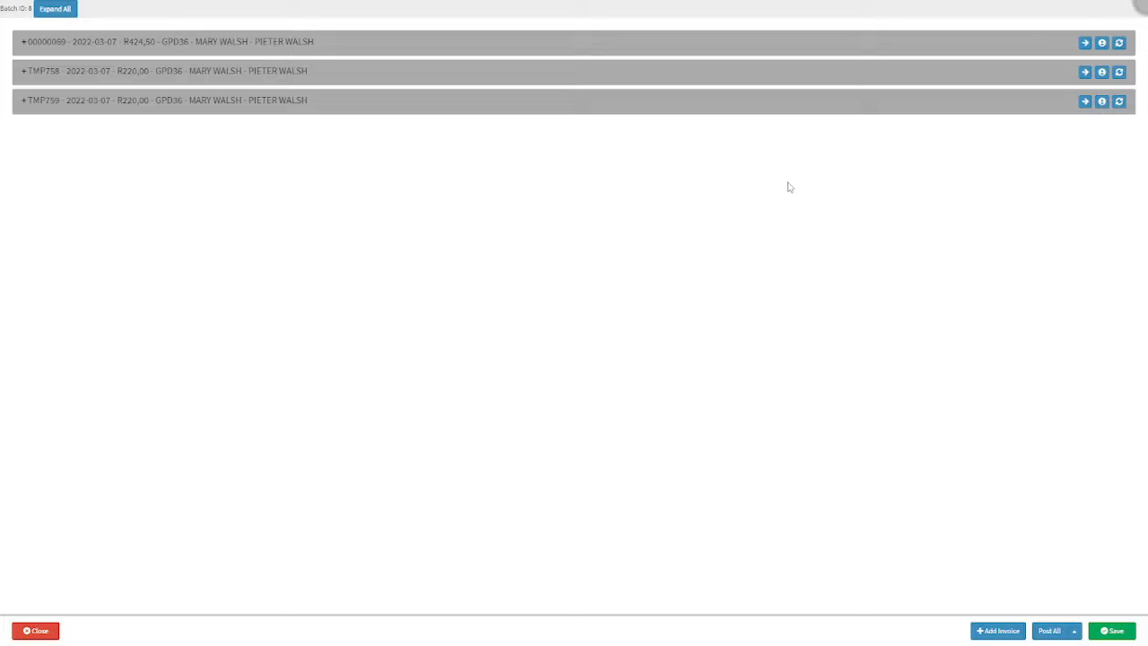
pyautogui.click(402, 104)
pyautogui.click(331, 45)
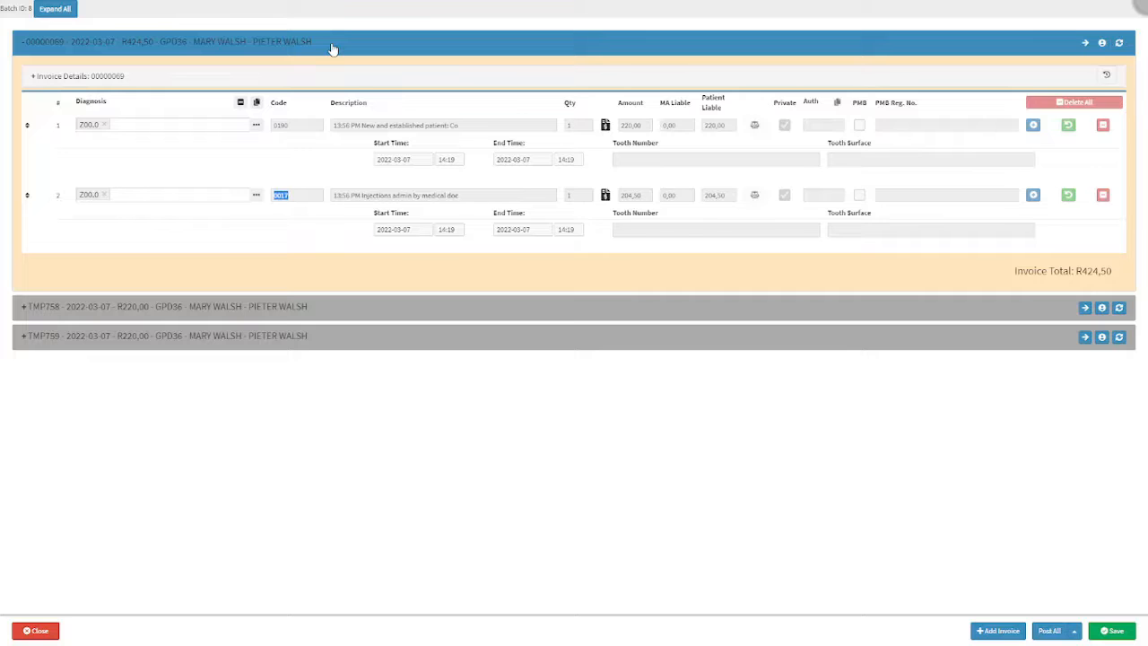
pyautogui.press('ctrl')
pyautogui.click(56, 15)
pyautogui.click(56, 18)
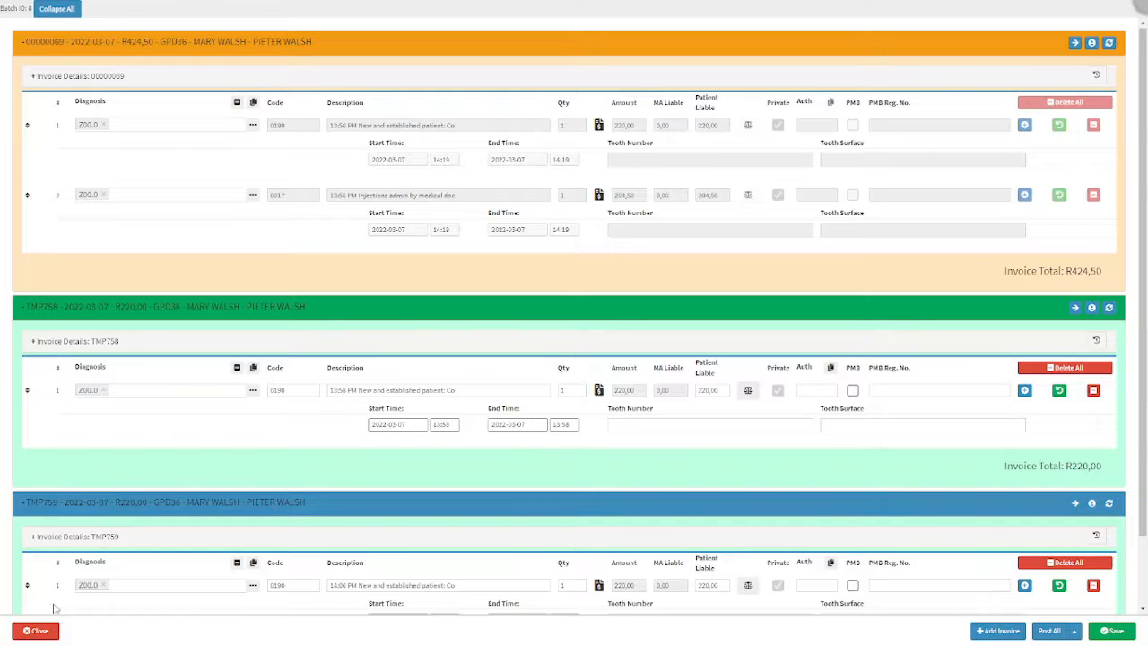
pyautogui.click(36, 631)
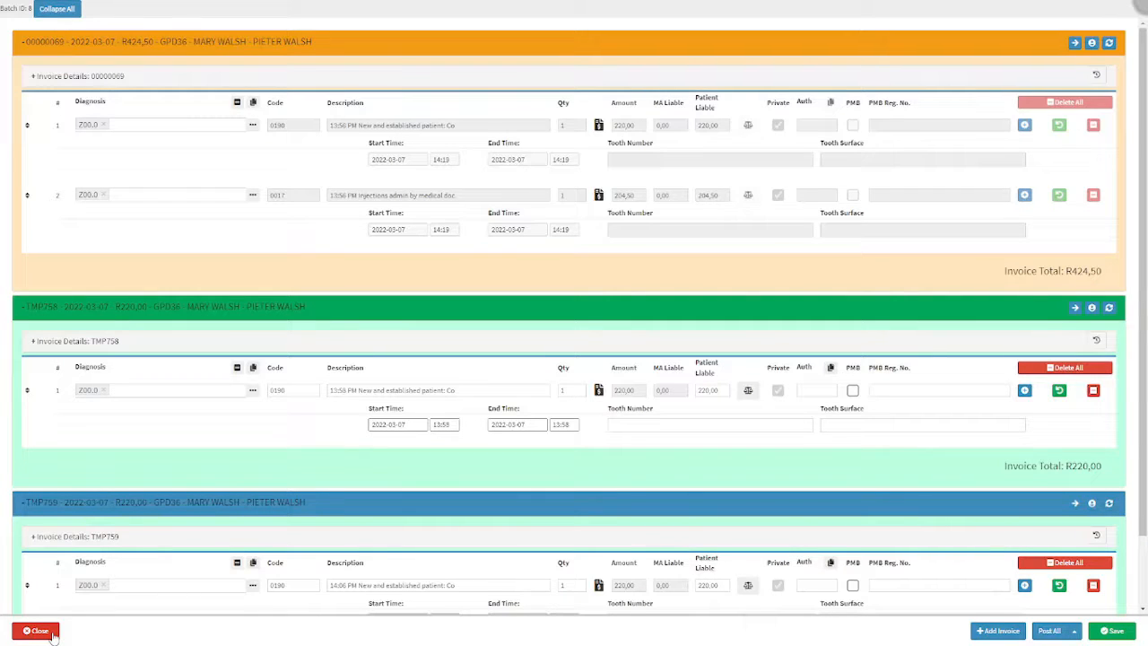
pyautogui.click(52, 634)
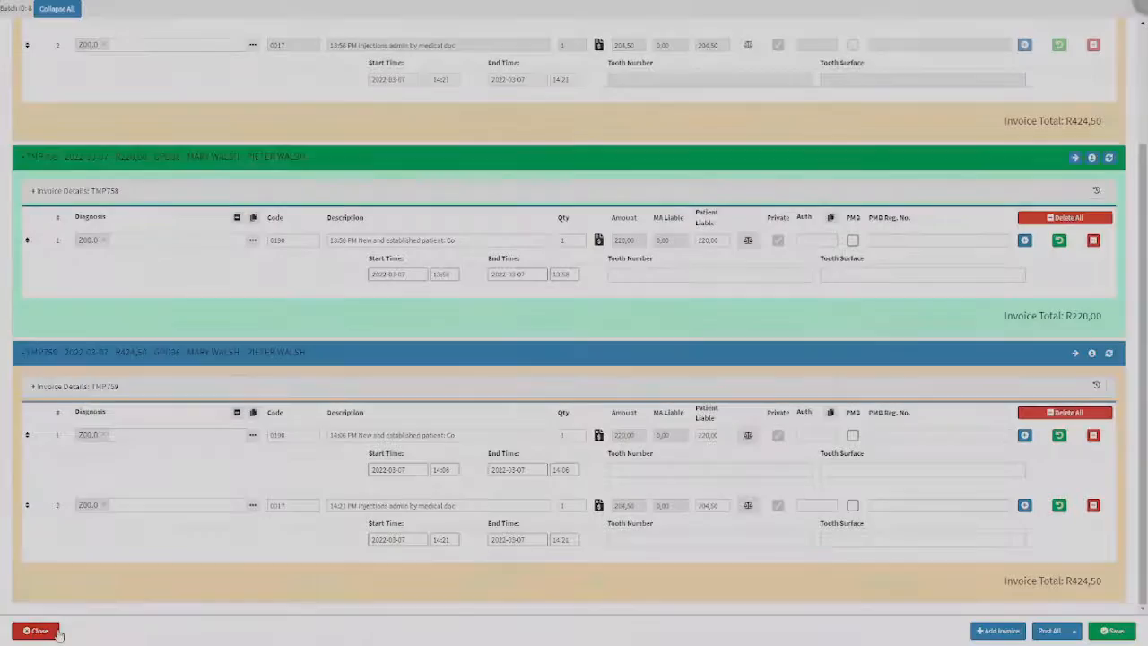
pyautogui.click(56, 633)
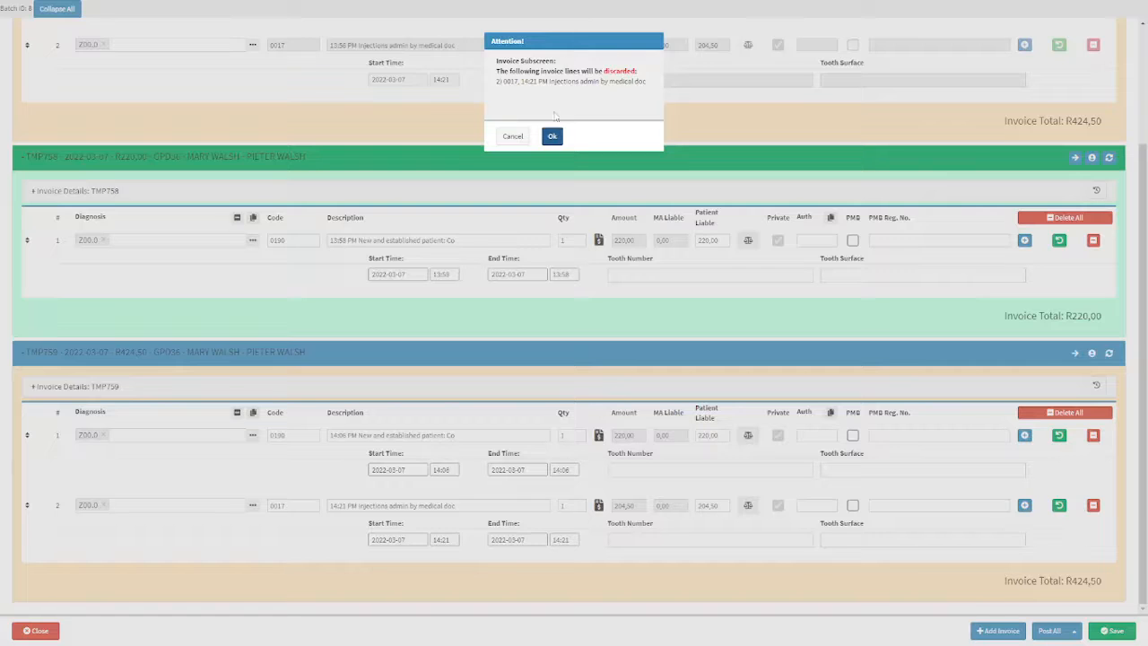
pyautogui.press('ctrl')
pyautogui.click(513, 146)
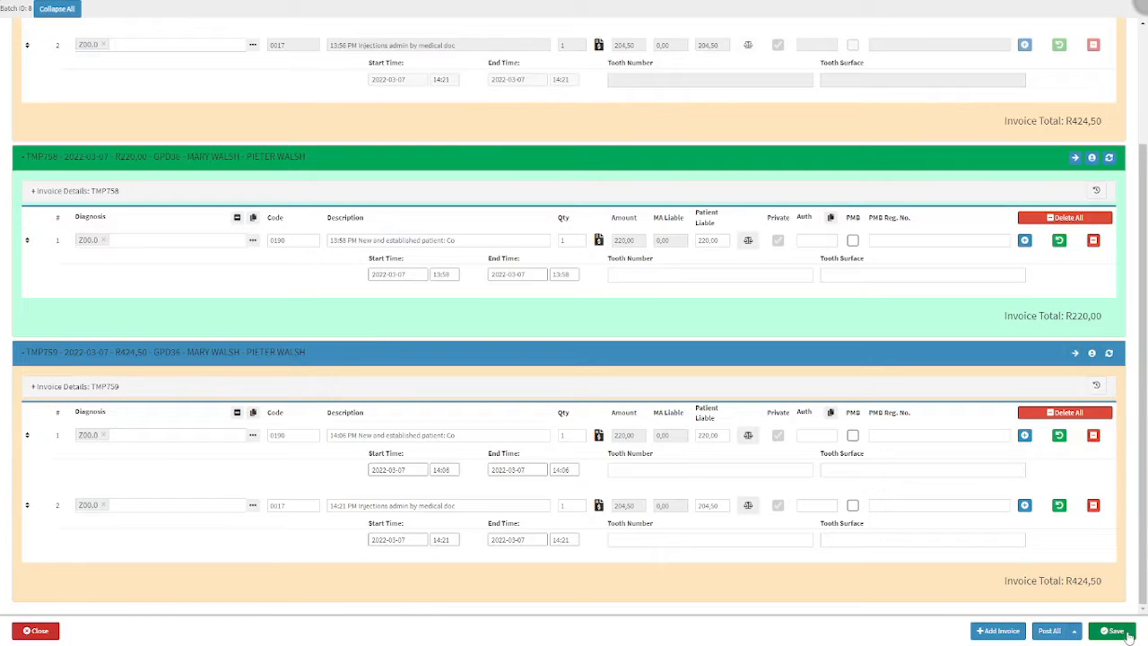
# - Save the open batch's invoices, including the unsaved 0017 injection line on invoice TMP759
pyautogui.click(1115, 632)
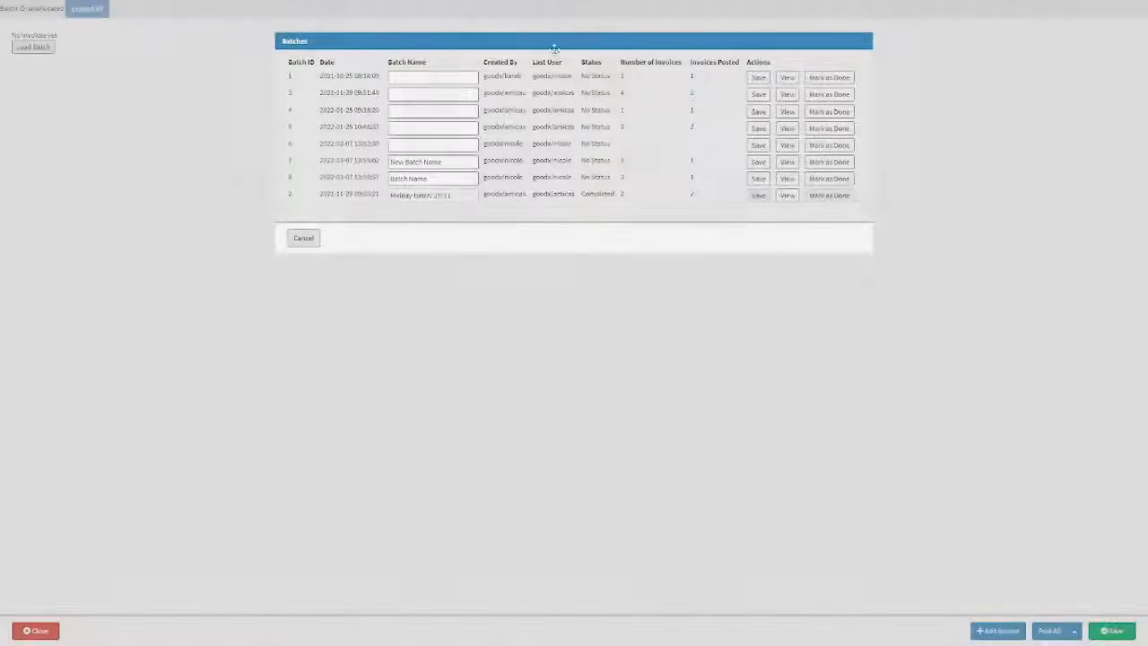
# - Mark batch 8, "Batch Name", as done in the list of saved batches and confirm its completion
pyautogui.click(831, 183)
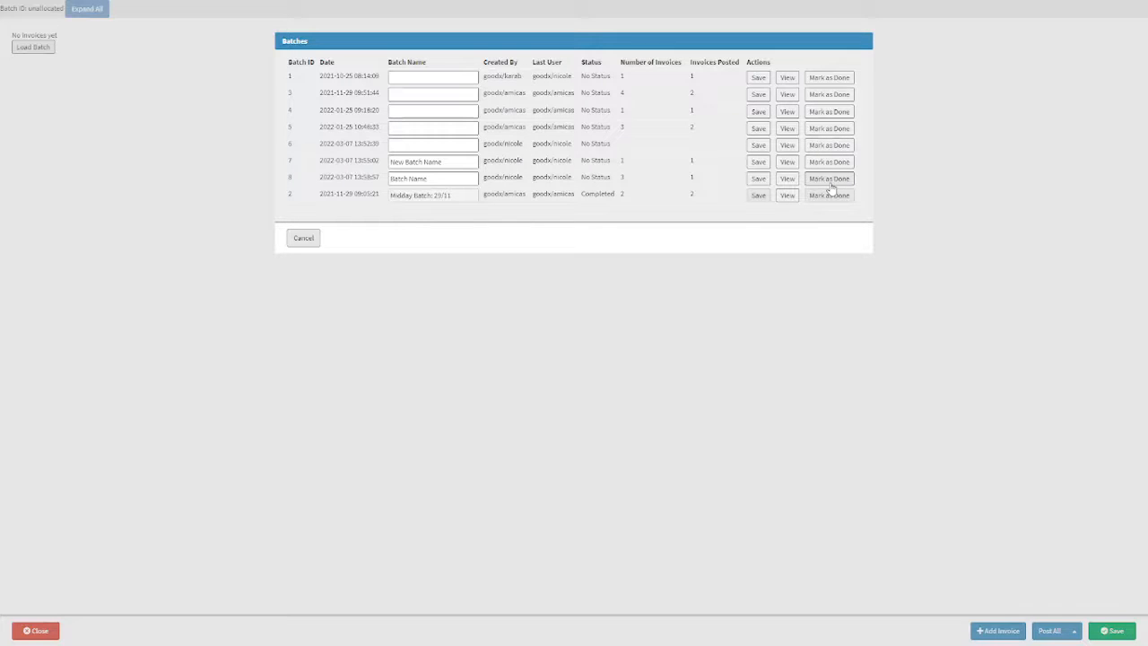
pyautogui.click(831, 186)
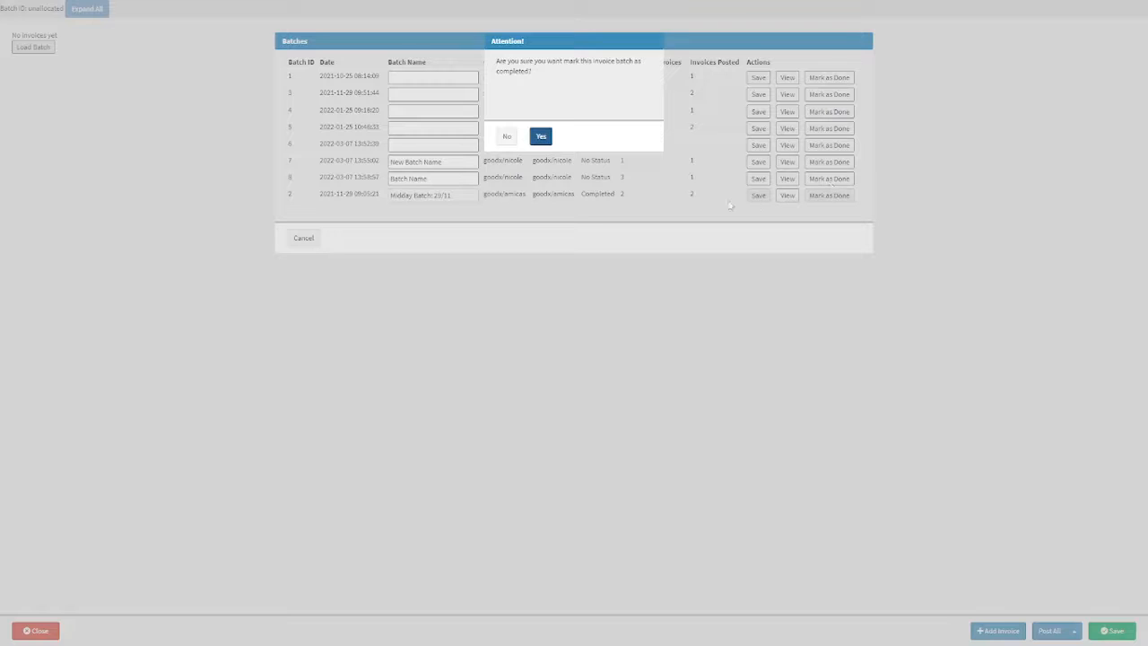
pyautogui.click(544, 81)
pyautogui.click(507, 139)
pyautogui.click(541, 139)
pyautogui.click(541, 140)
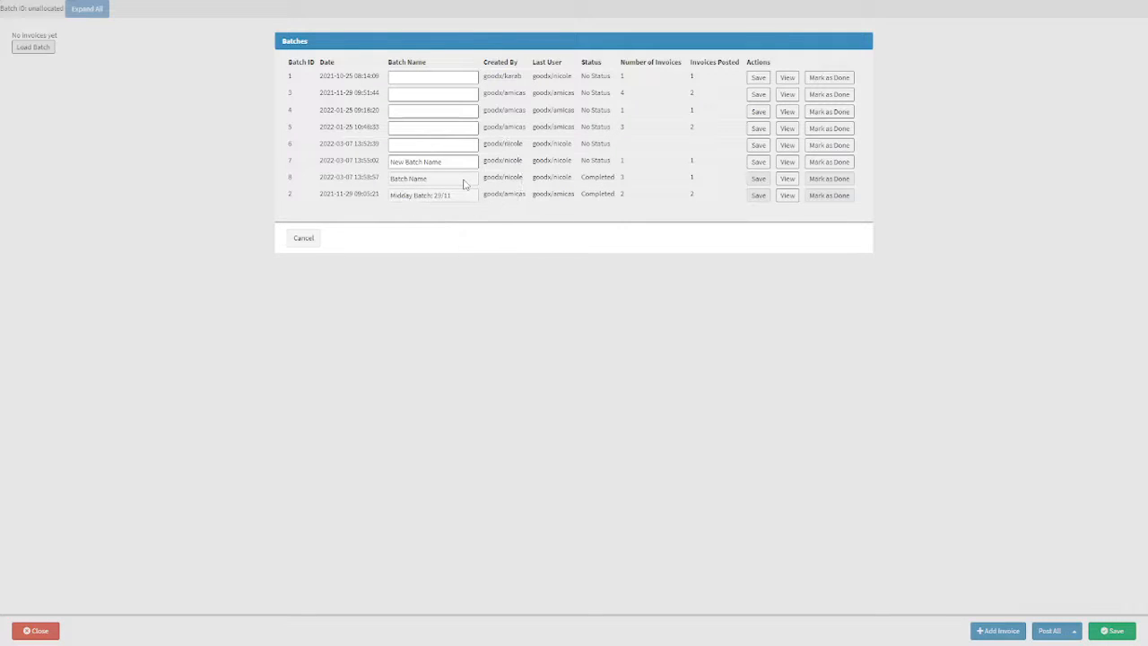
# - Dismiss the list of saved batches and close the empty batch invoicing screen
pyautogui.click(303, 244)
pyautogui.click(303, 244)
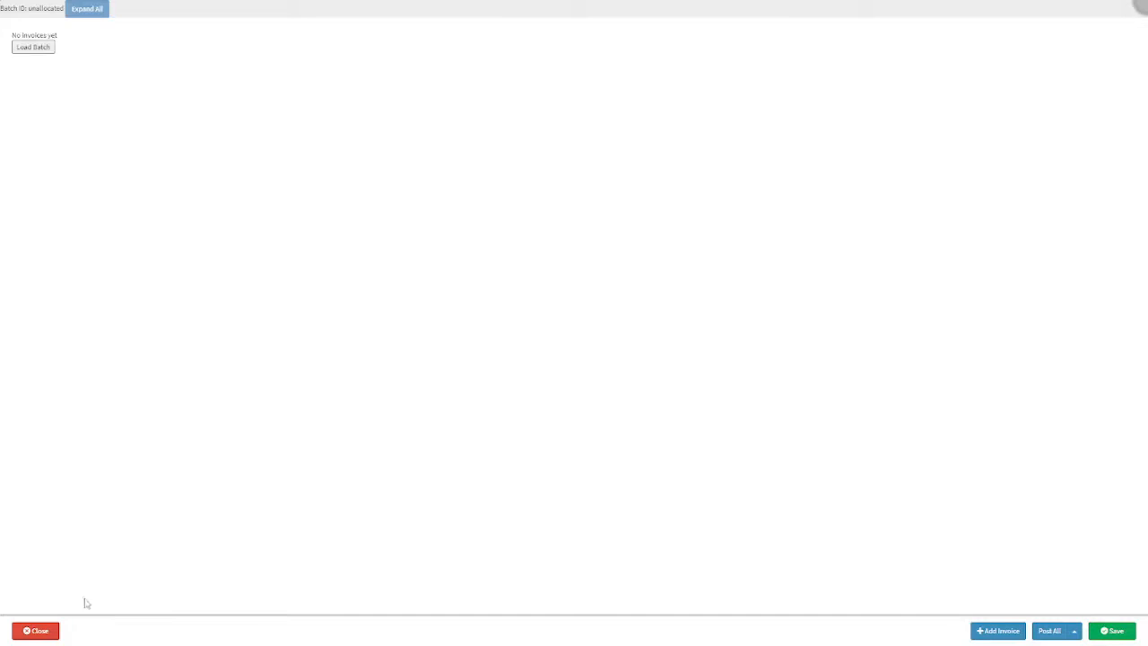
pyautogui.click(57, 635)
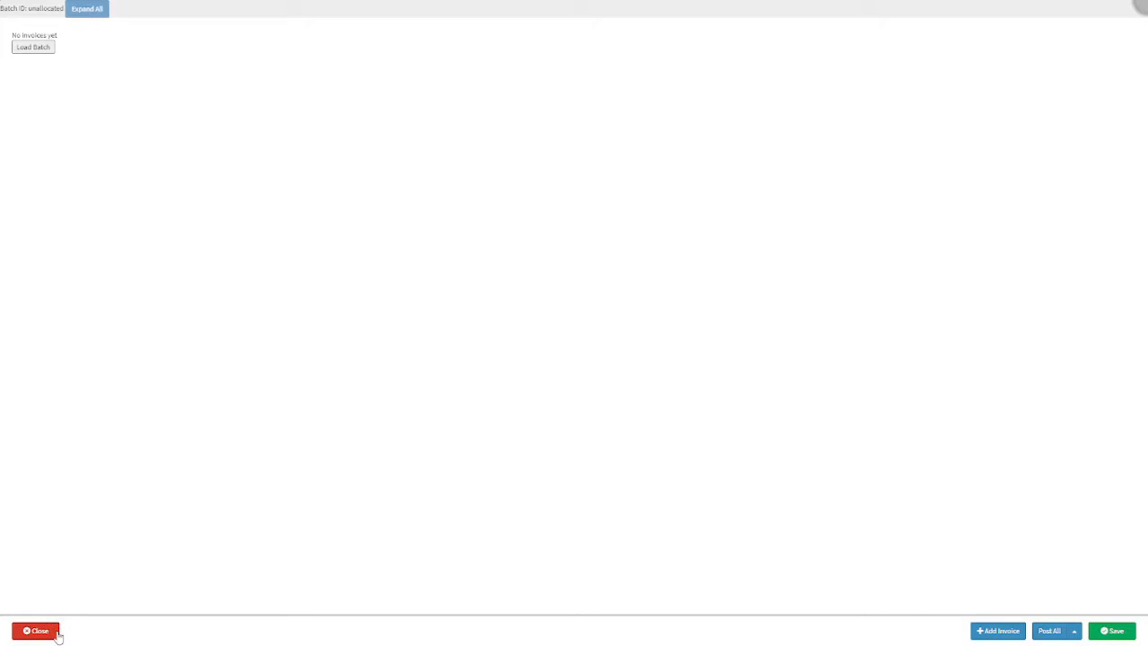